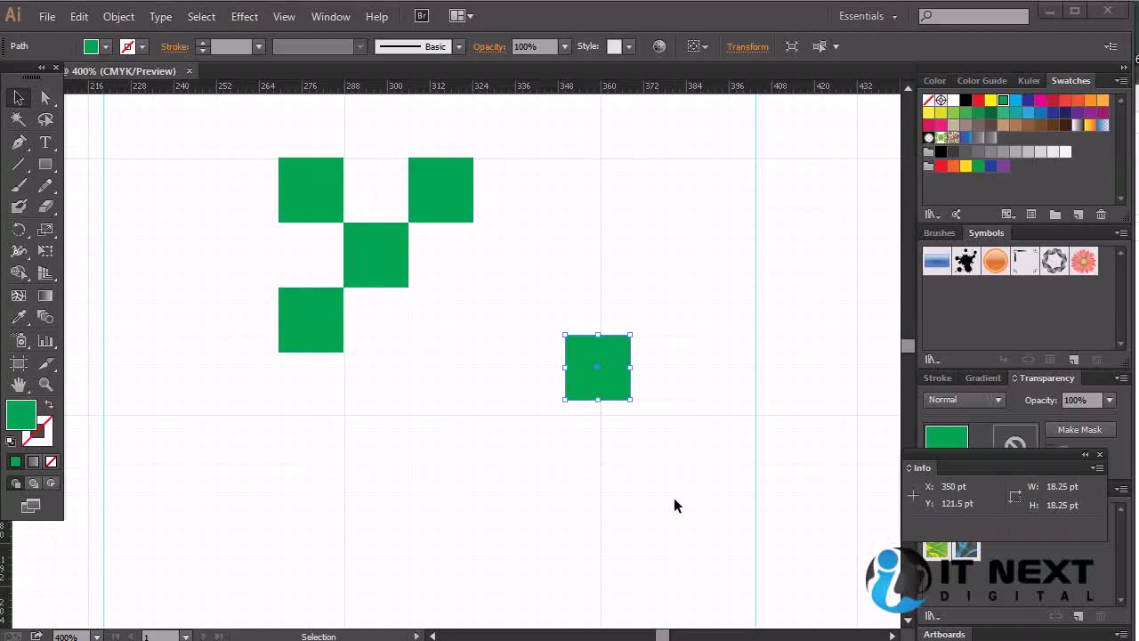
- Open Illustrator's Preferences dialog from the Edit menu
{"action": "left_click", "coordinate": [78, 17]}
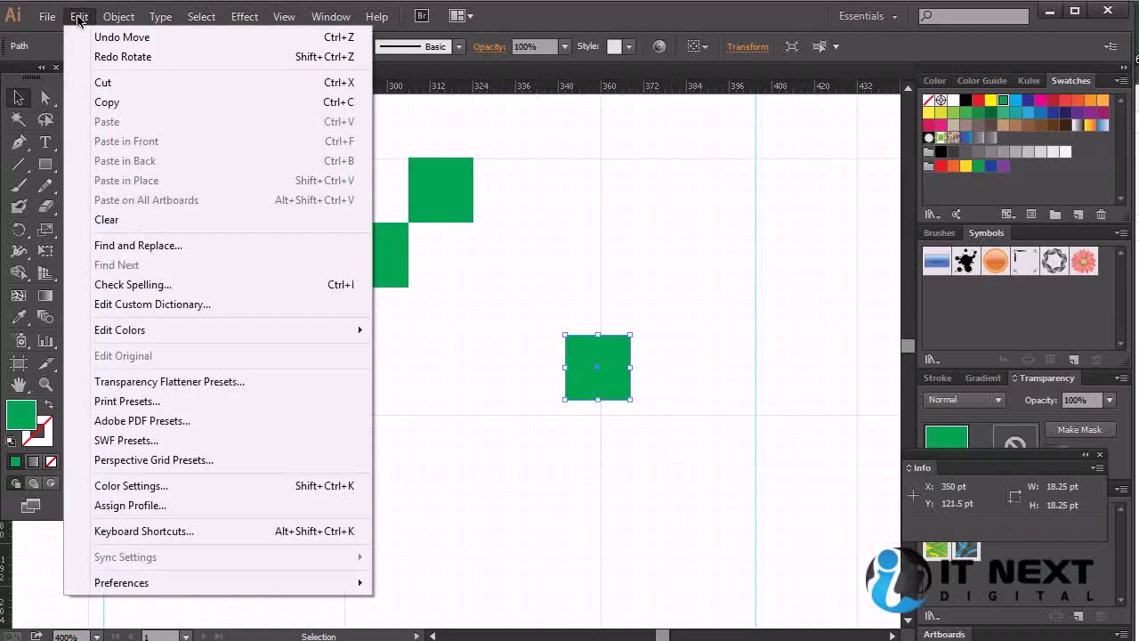
{"action": "mouse_move", "coordinate": [122, 583]}
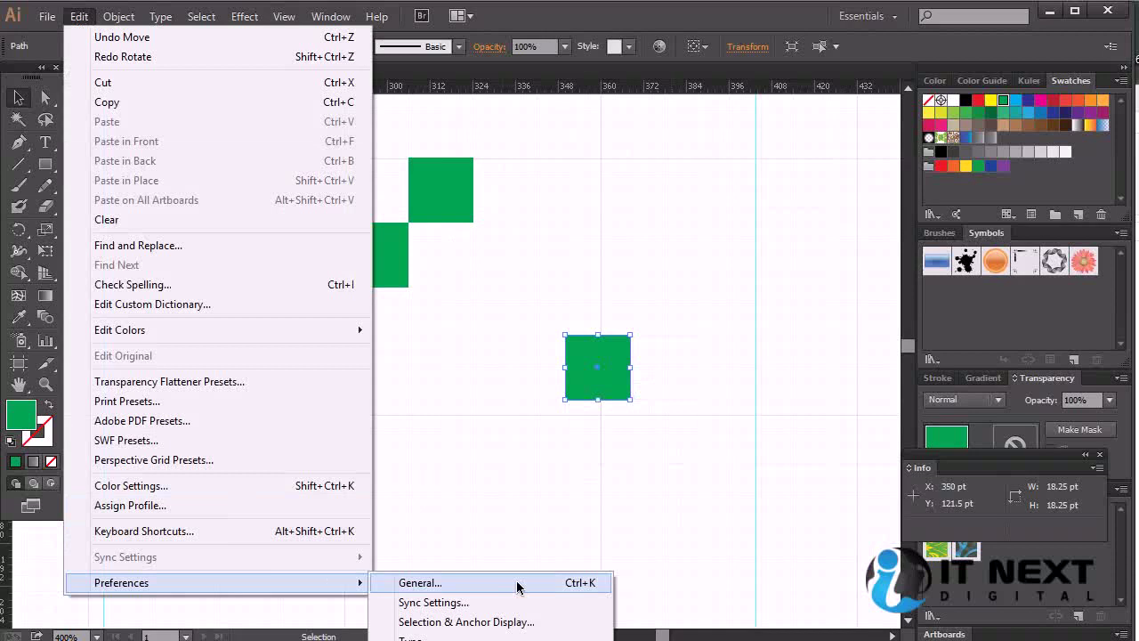
{"action": "left_click", "coordinate": [517, 584]}
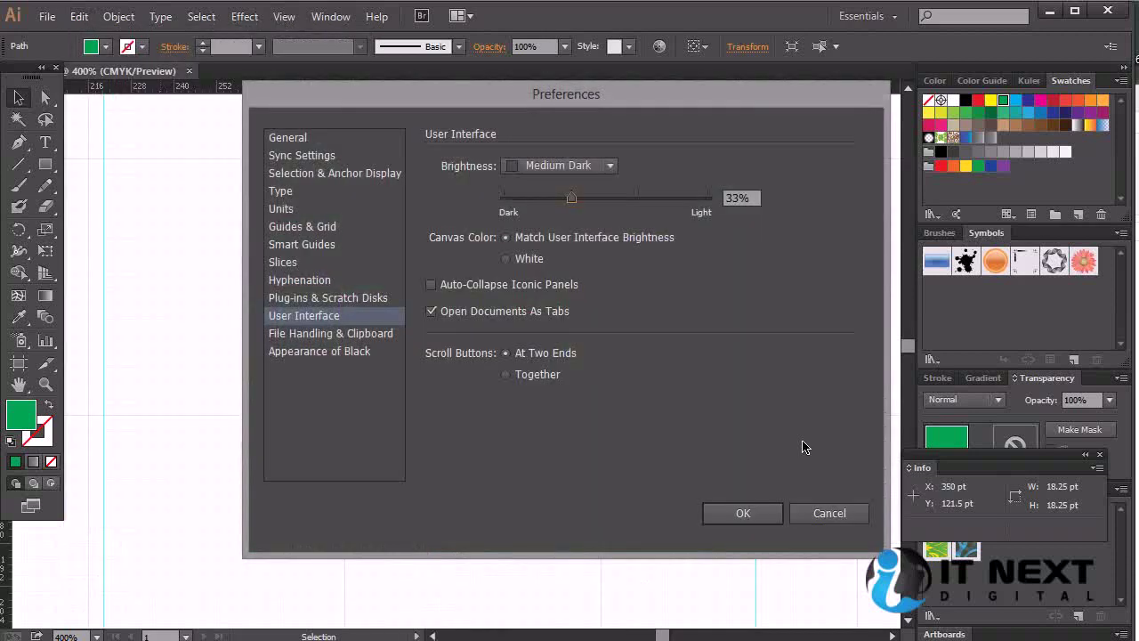
- Set interface brightness to custom 57% with Auto-Collapse Iconic Panels on, and apply
{"action": "left_click_drag", "start_coordinate": [571, 196], "coordinate": [592, 223]}
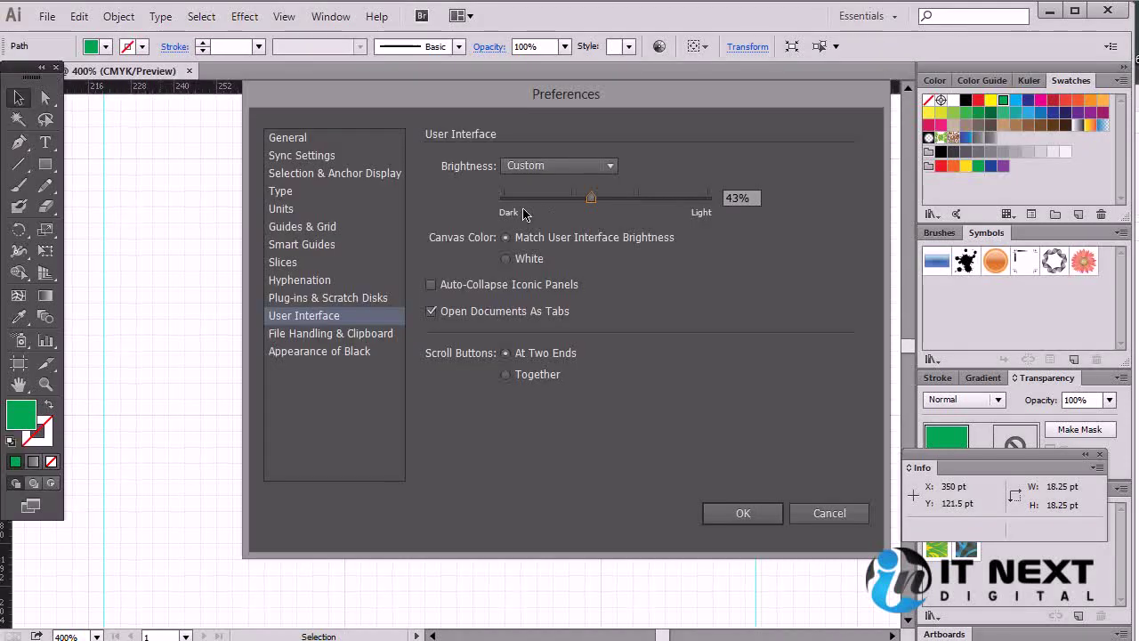
{"action": "left_click_drag", "start_coordinate": [503, 201], "coordinate": [618, 214]}
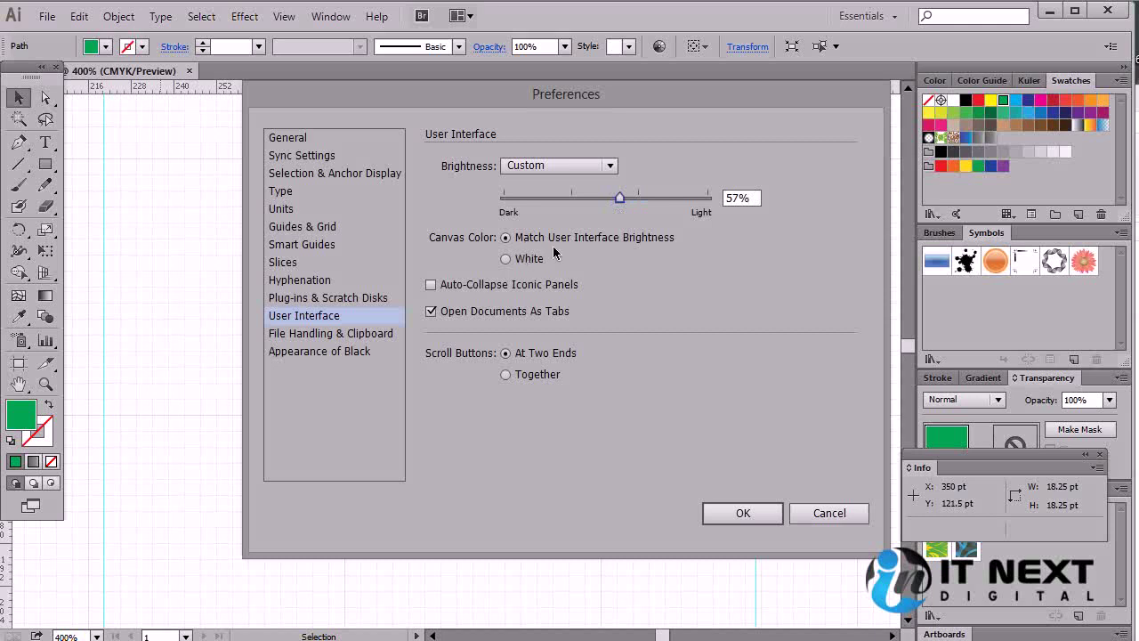
{"action": "left_click", "coordinate": [531, 260]}
{"action": "left_click", "coordinate": [537, 241]}
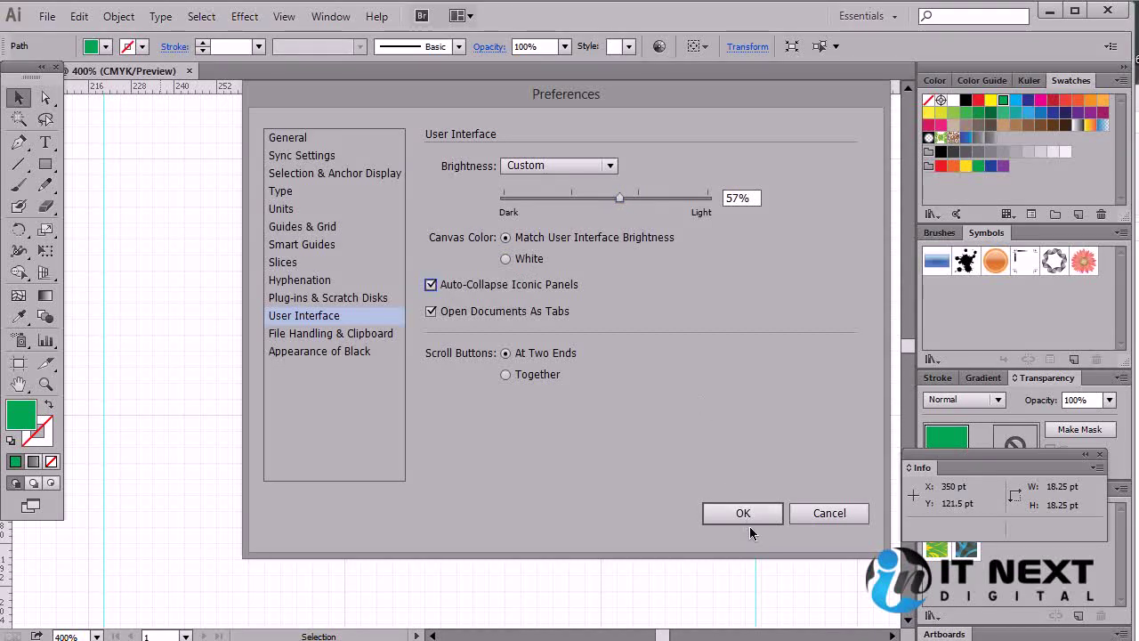
{"action": "left_click", "coordinate": [741, 513]}
{"action": "left_click", "coordinate": [933, 81]}
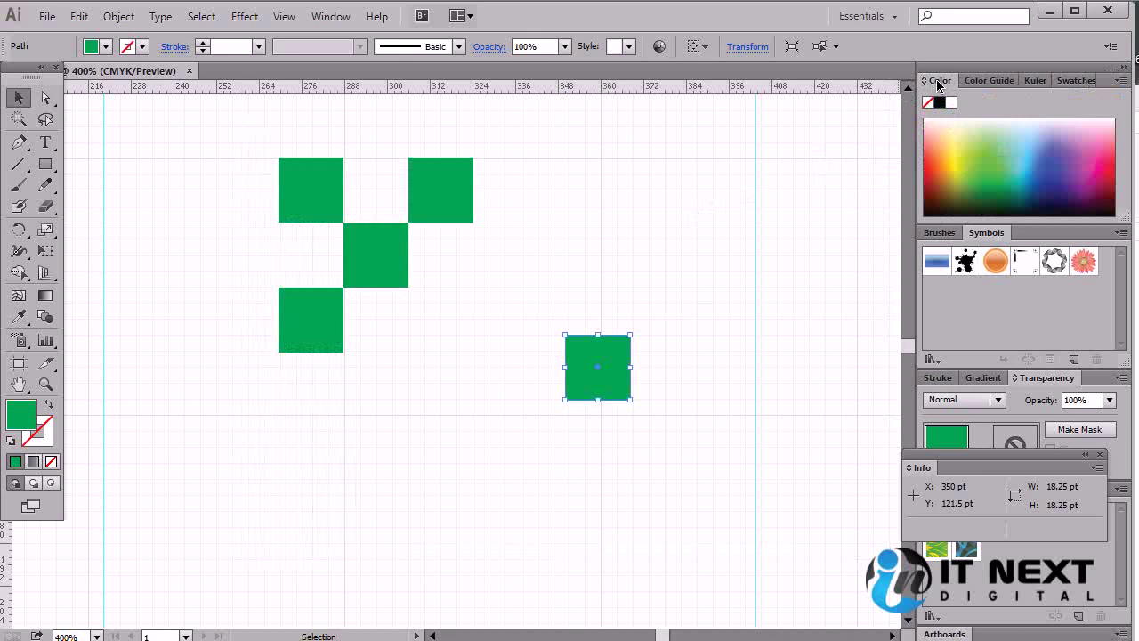
- Pull the Color panel out of its group, then regroup it with Swatches
{"action": "left_click_drag", "start_coordinate": [942, 84], "coordinate": [904, 98]}
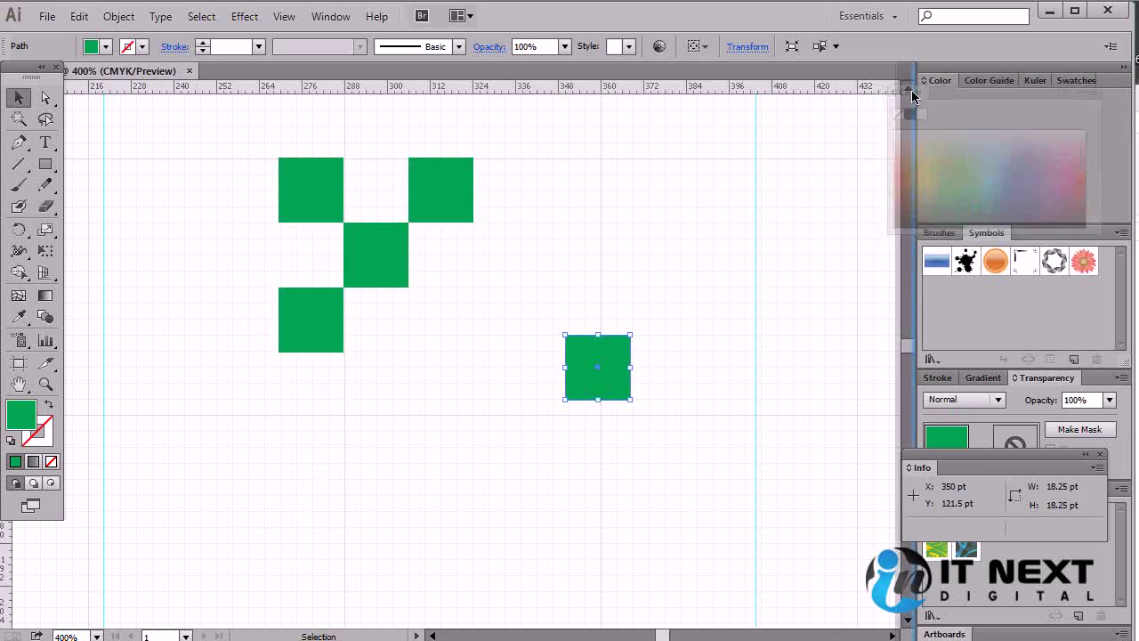
{"action": "left_click_drag", "start_coordinate": [903, 98], "coordinate": [906, 99]}
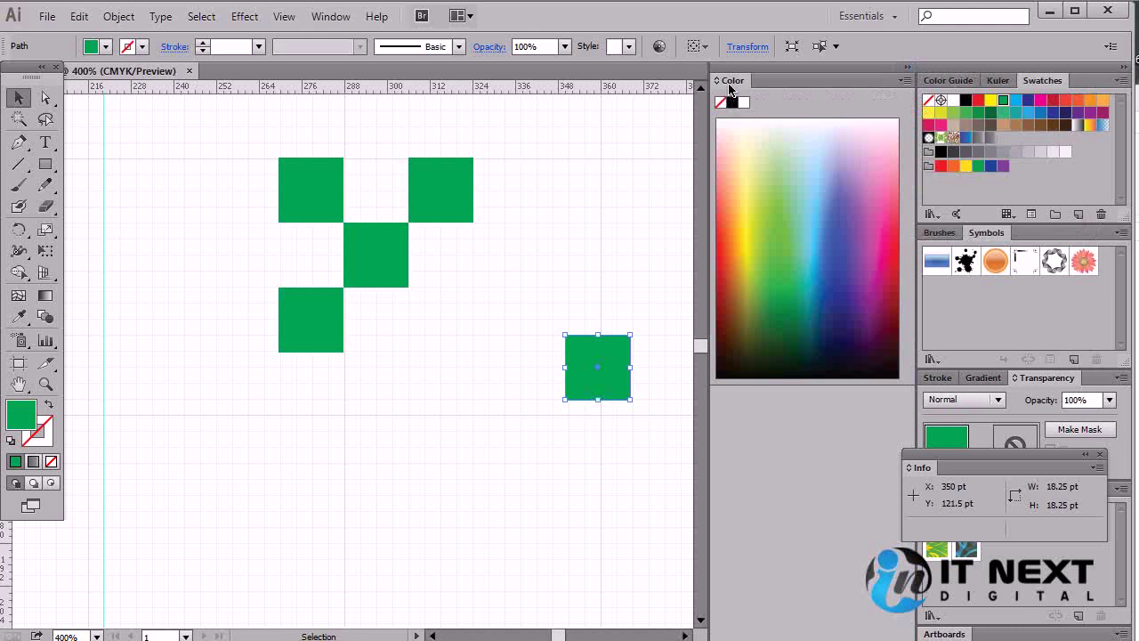
{"action": "left_click", "coordinate": [455, 191]}
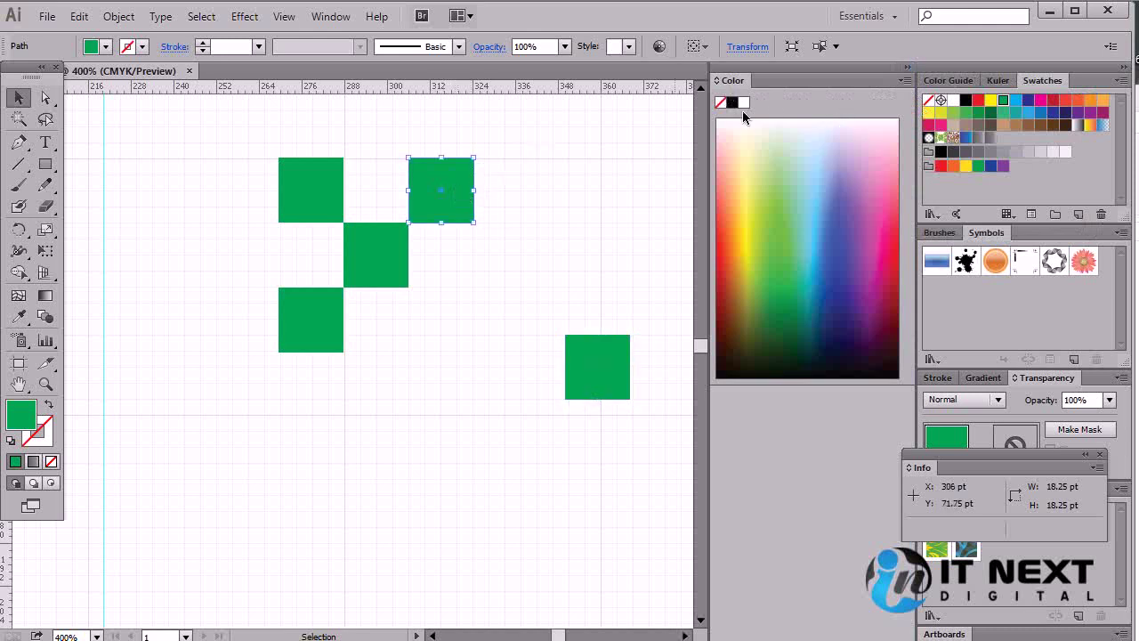
{"action": "left_click_drag", "start_coordinate": [748, 85], "coordinate": [942, 85]}
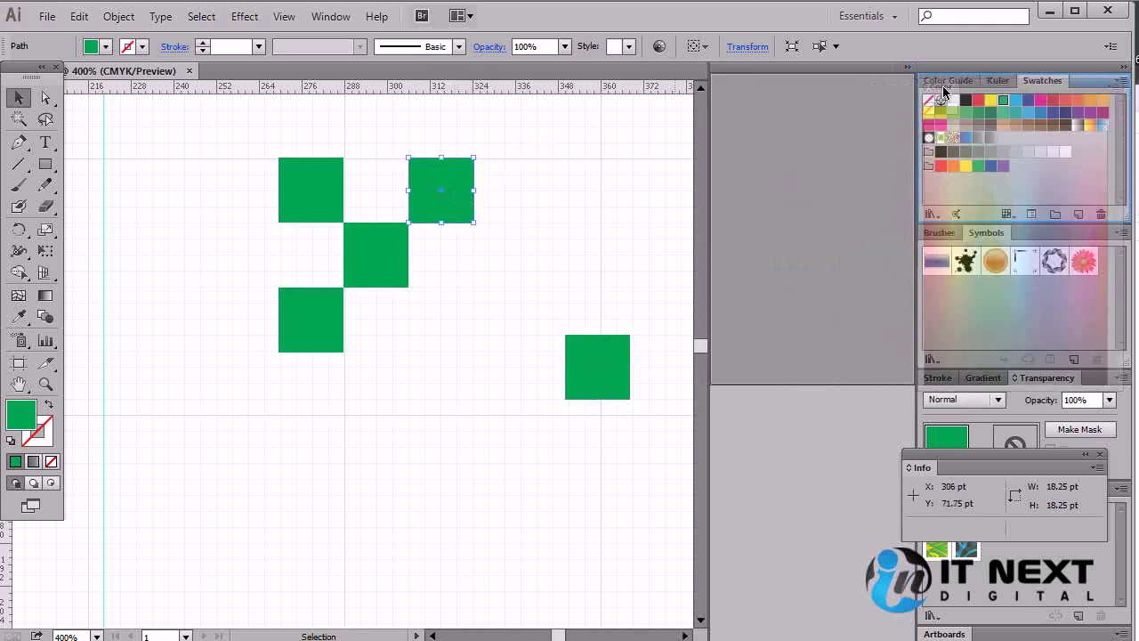
- Collapse the dock to icons and pop open Color Guide and Color while selecting squares
{"action": "left_click", "coordinate": [1123, 67]}
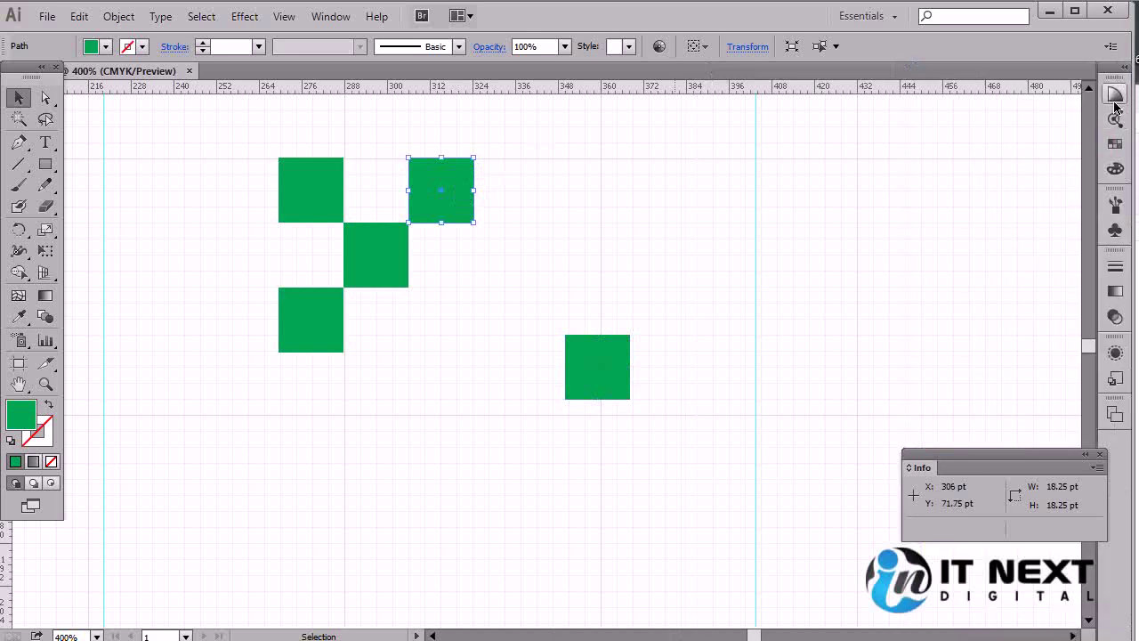
{"action": "left_click", "coordinate": [1116, 94]}
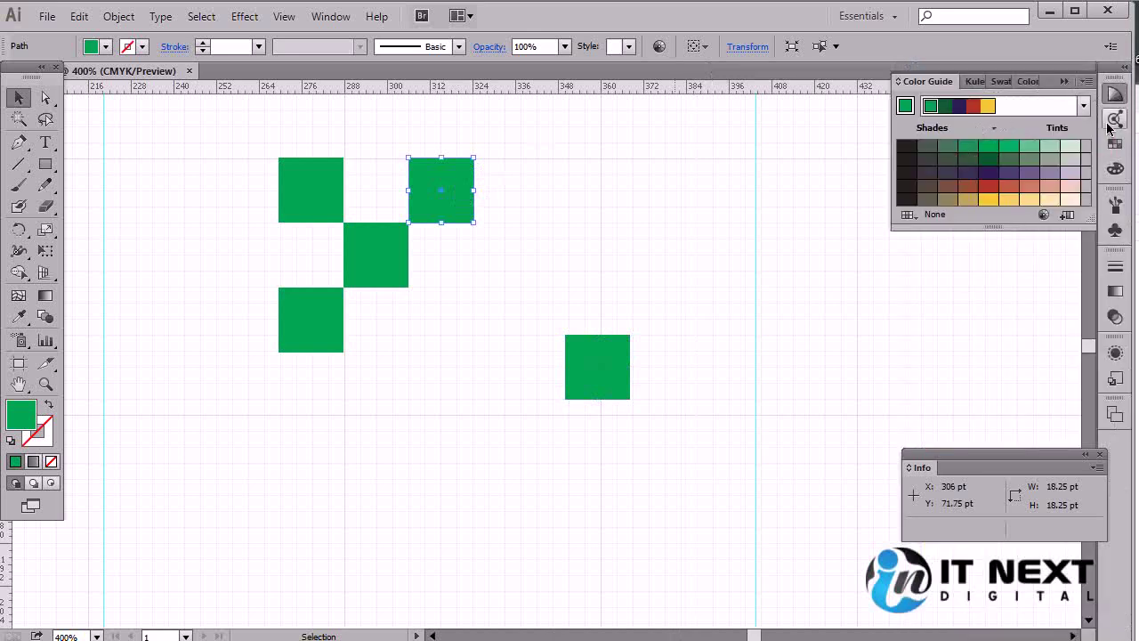
{"action": "left_click", "coordinate": [1117, 169]}
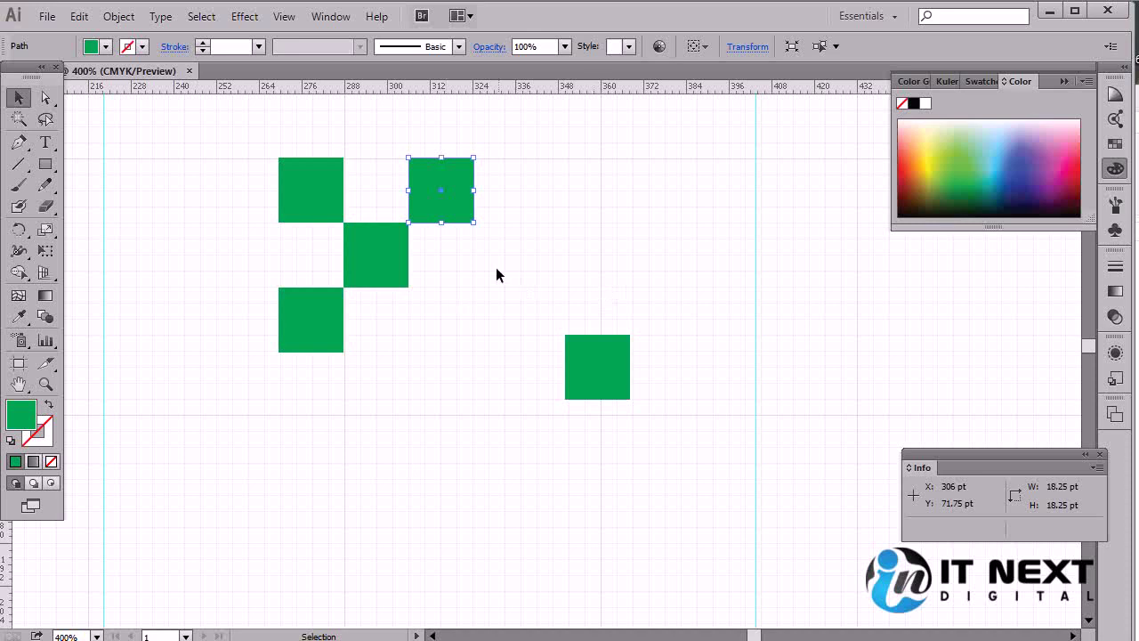
{"action": "left_click", "coordinate": [389, 252]}
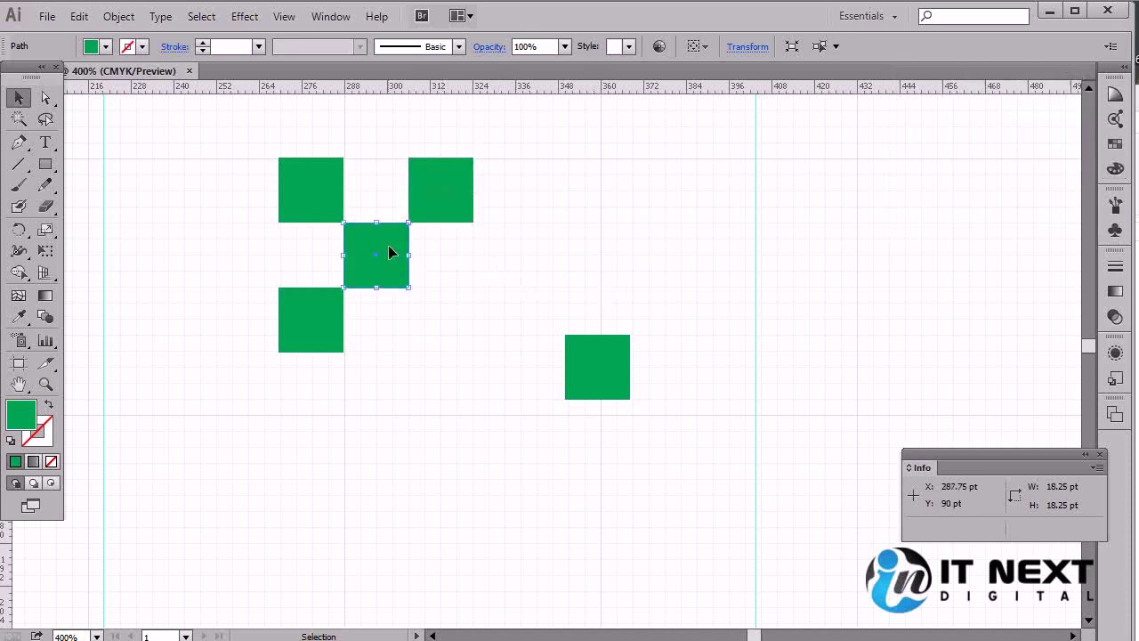
{"action": "left_click", "coordinate": [1115, 168]}
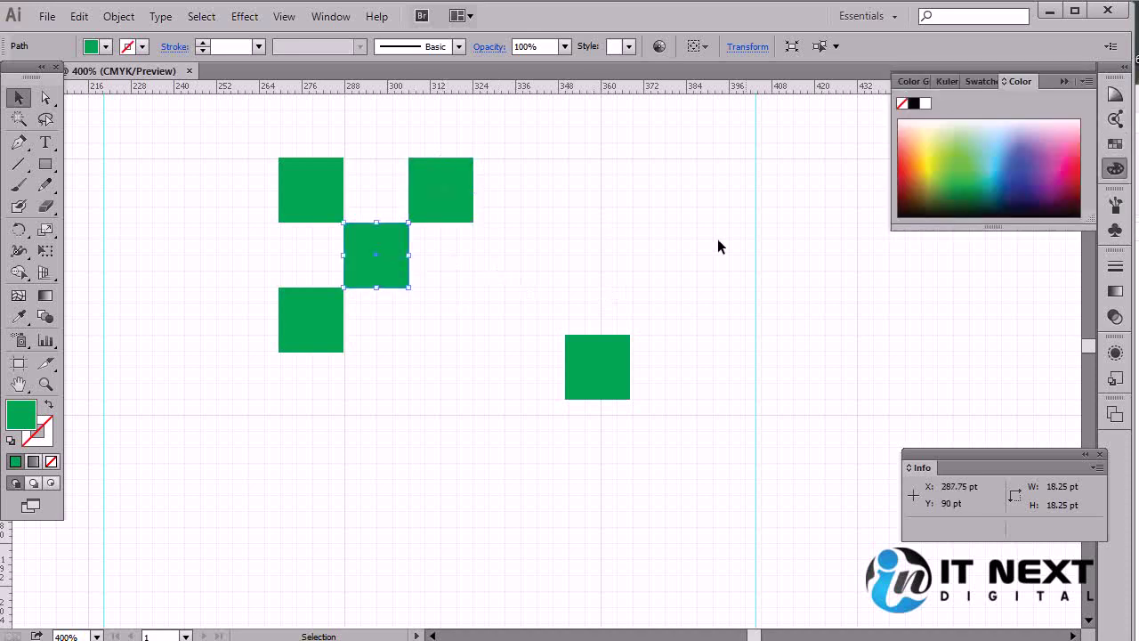
{"action": "left_click", "coordinate": [610, 364]}
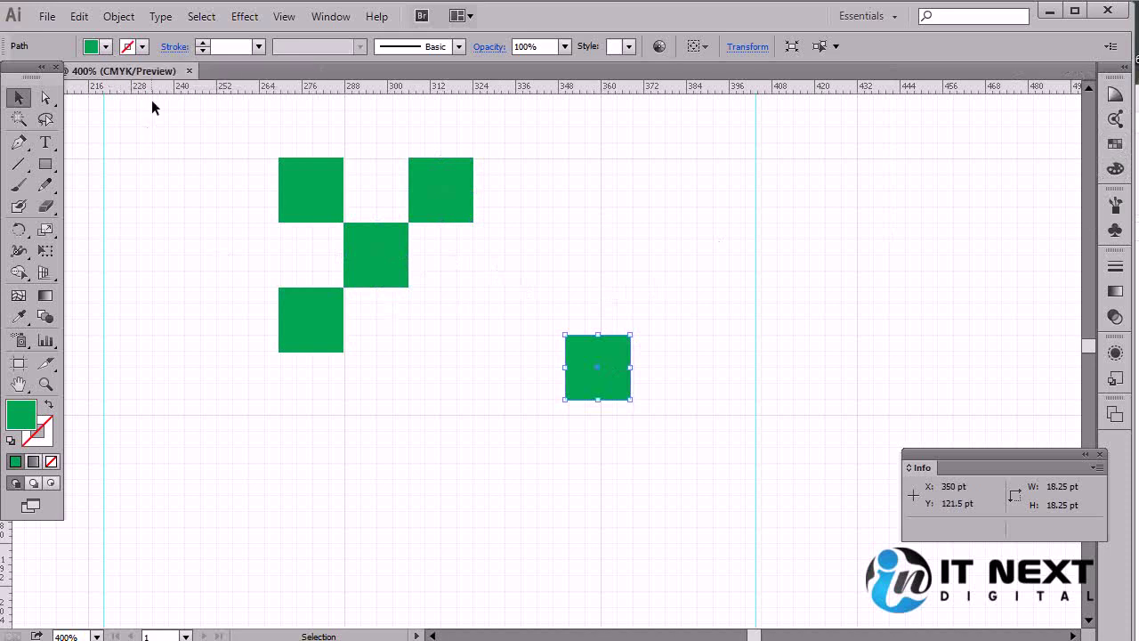
- Turn off Auto-Collapse Iconic Panels in the User Interface preferences with Ctrl+K
{"action": "key", "text": "a"}
{"action": "key", "text": "ctrl+k"}
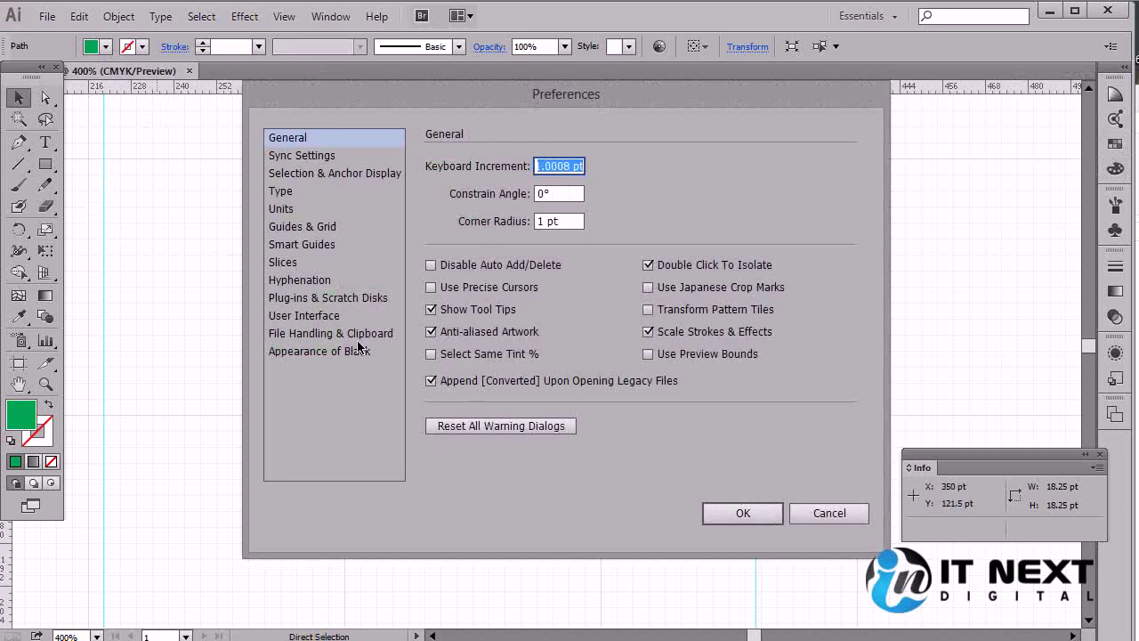
{"action": "left_click", "coordinate": [344, 351]}
{"action": "left_click", "coordinate": [336, 335]}
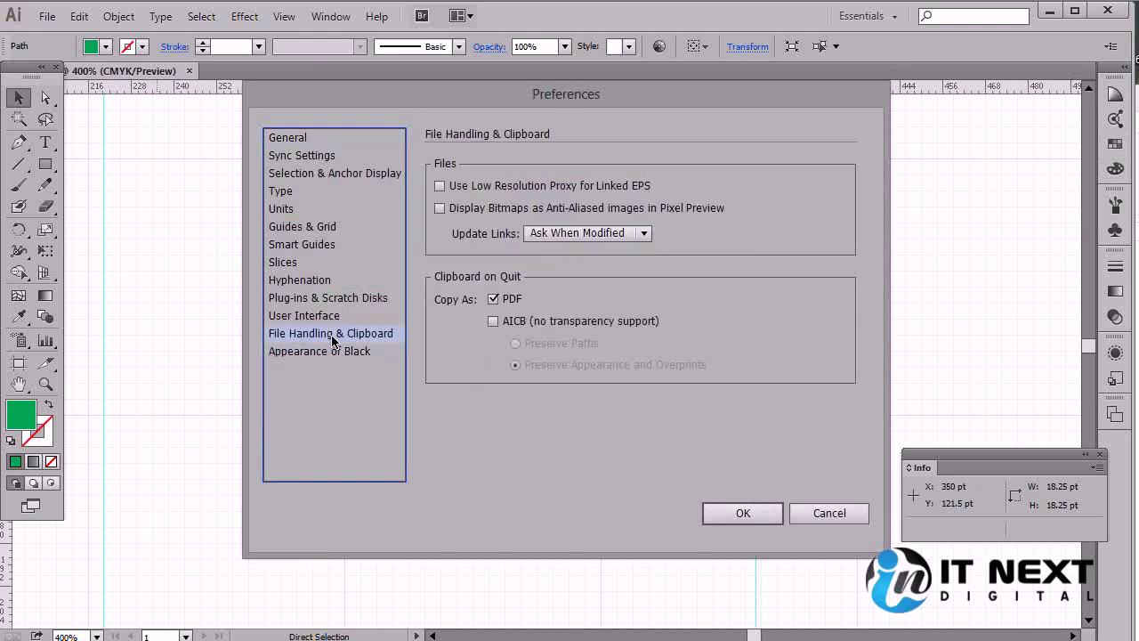
{"action": "left_click", "coordinate": [322, 319]}
{"action": "left_click", "coordinate": [430, 284]}
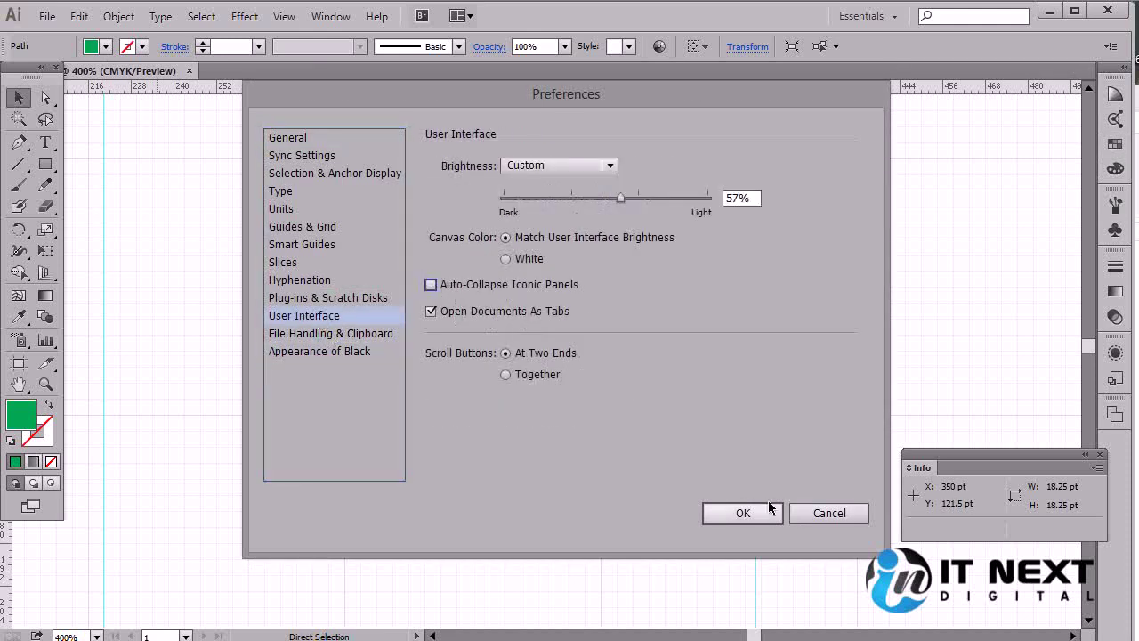
{"action": "left_click", "coordinate": [743, 513]}
- Open the Color mixer from the icon strip and select the top-right green square
{"action": "left_click", "coordinate": [1115, 168]}
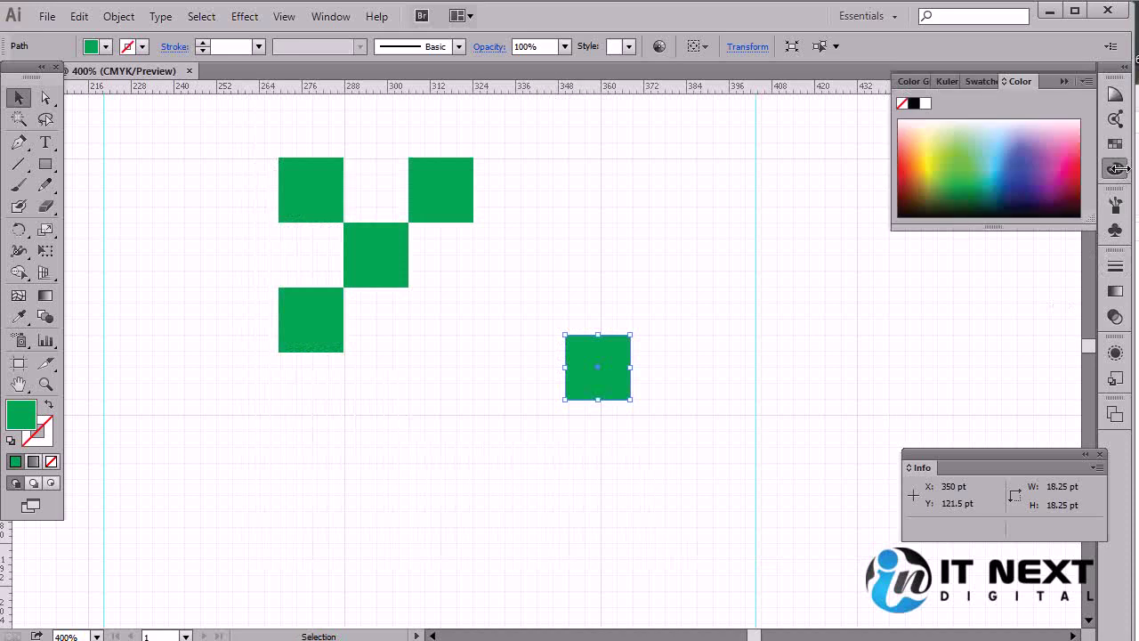
{"action": "left_click", "coordinate": [677, 347]}
{"action": "left_click", "coordinate": [463, 197]}
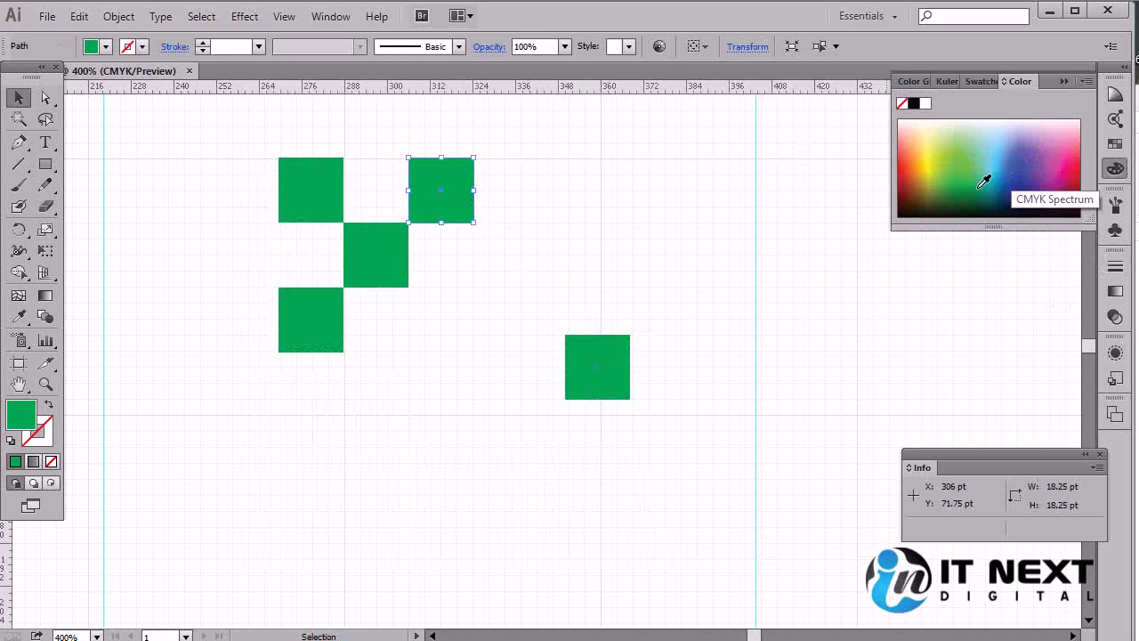
- Open the Edit menu to reach the Preferences submenu
{"action": "left_click", "coordinate": [79, 18]}
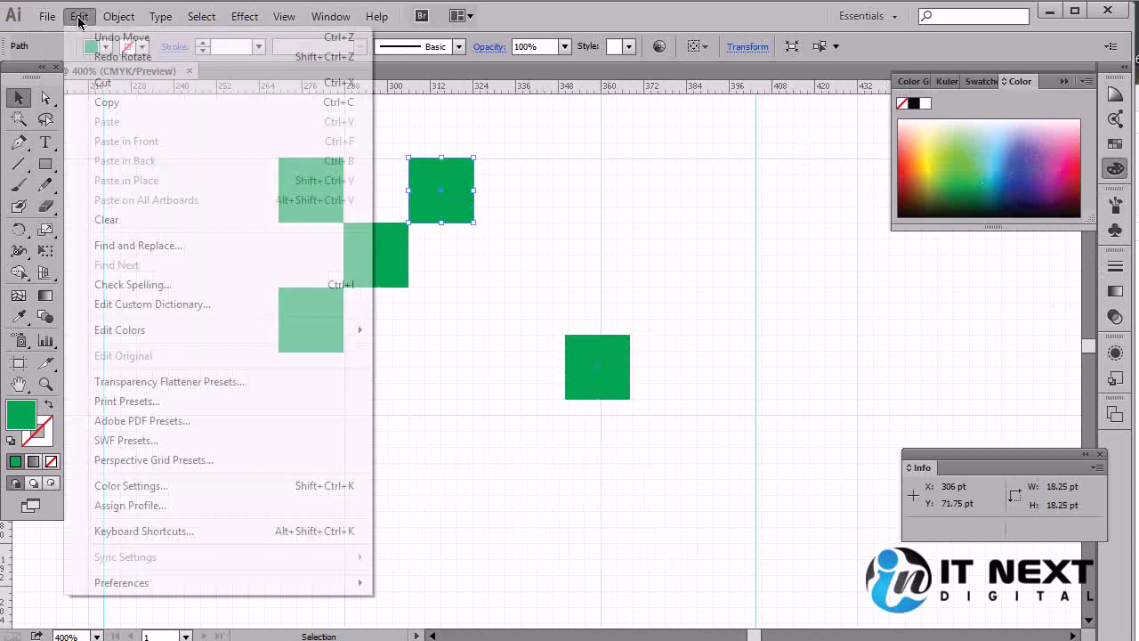
{"action": "mouse_move", "coordinate": [213, 582]}
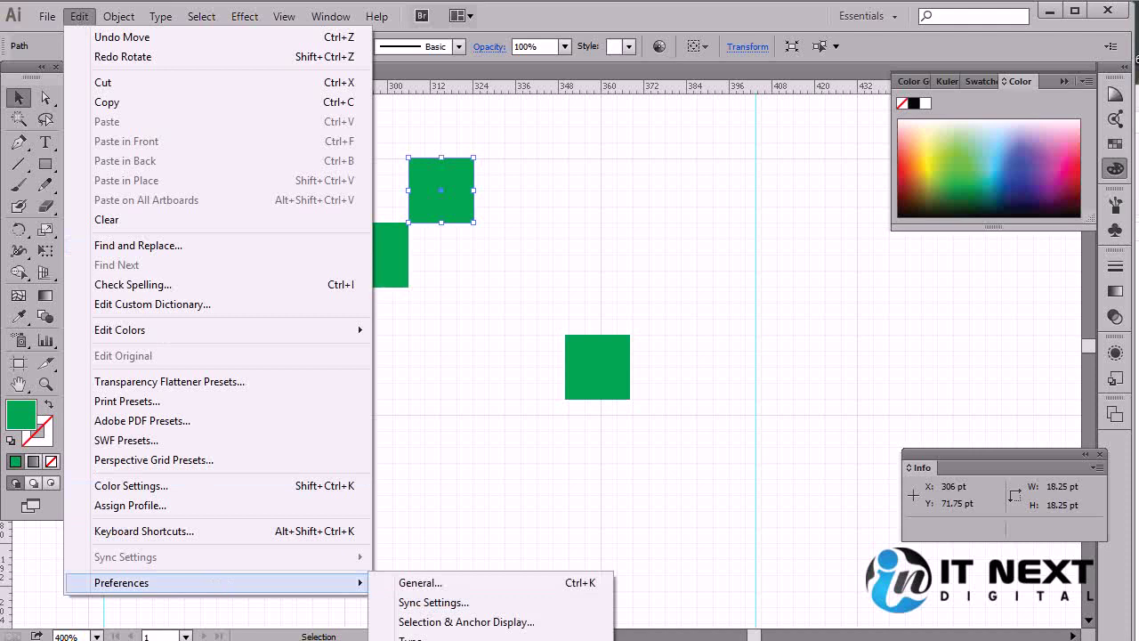
- Browse Preferences to File Handling & Clipboard and enable Use Low Resolution Proxy for Linked EPS
{"action": "left_click", "coordinate": [427, 636]}
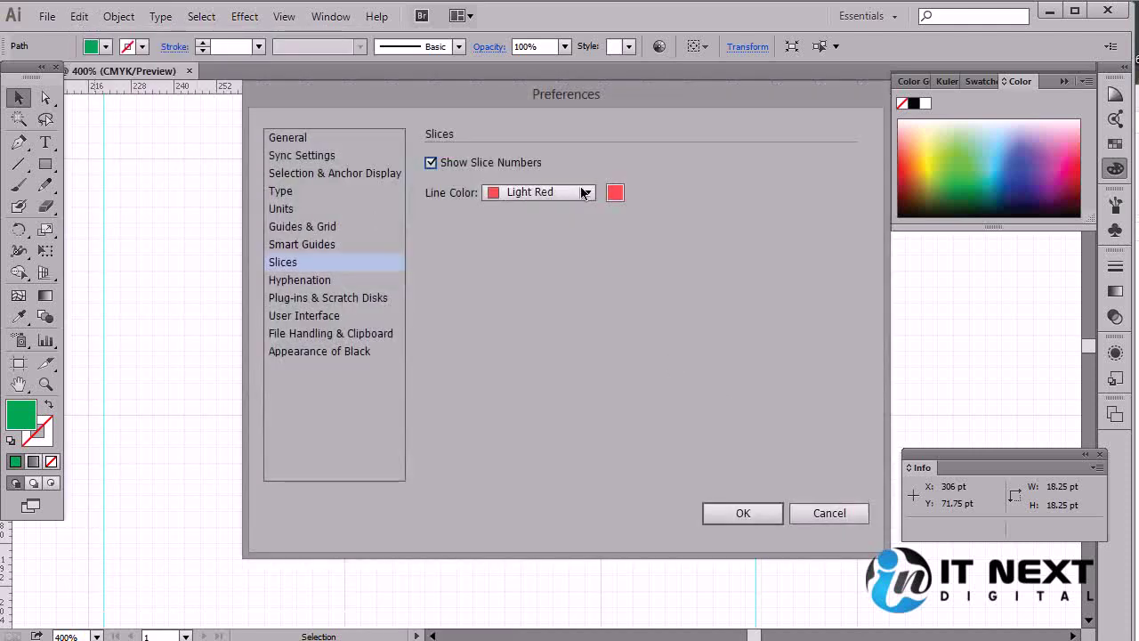
{"action": "left_click", "coordinate": [302, 281]}
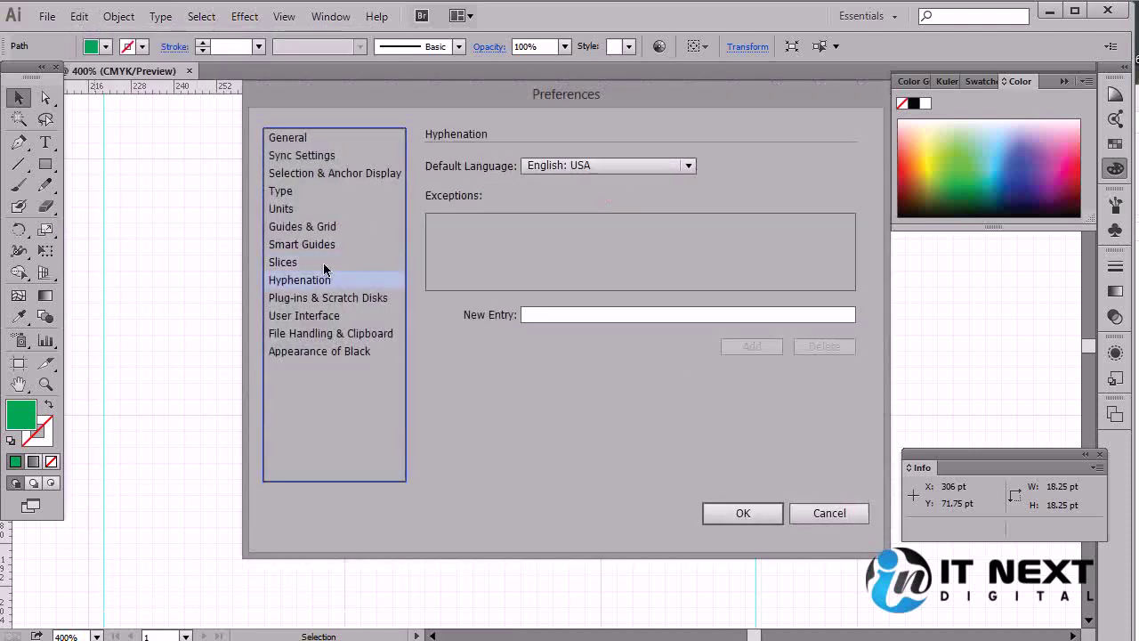
{"action": "left_click", "coordinate": [317, 298]}
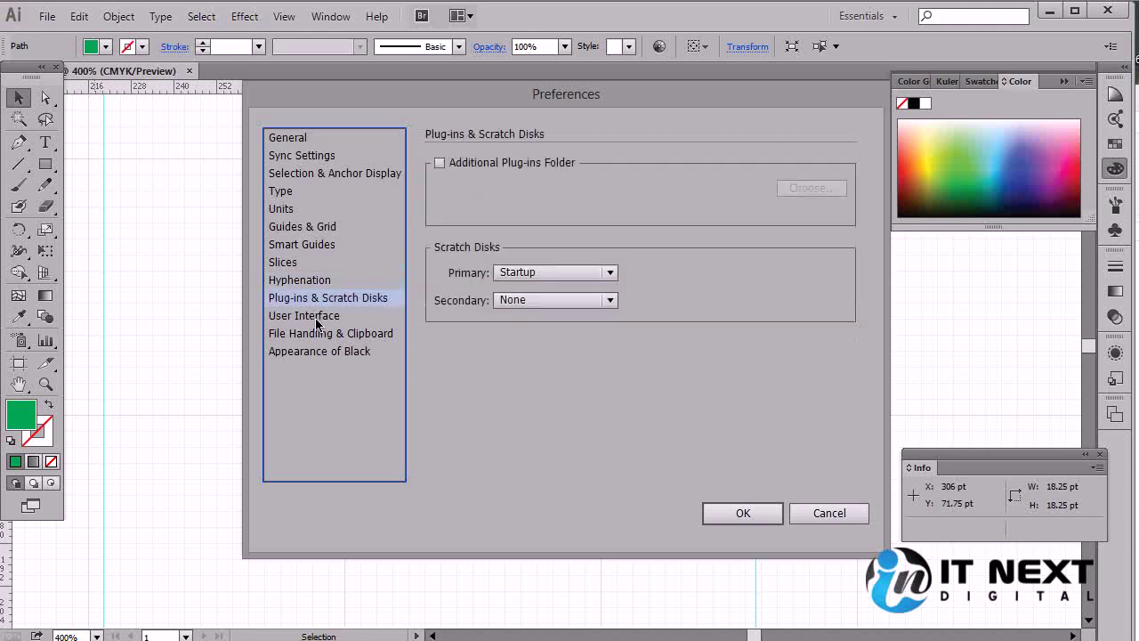
{"action": "left_click", "coordinate": [343, 334]}
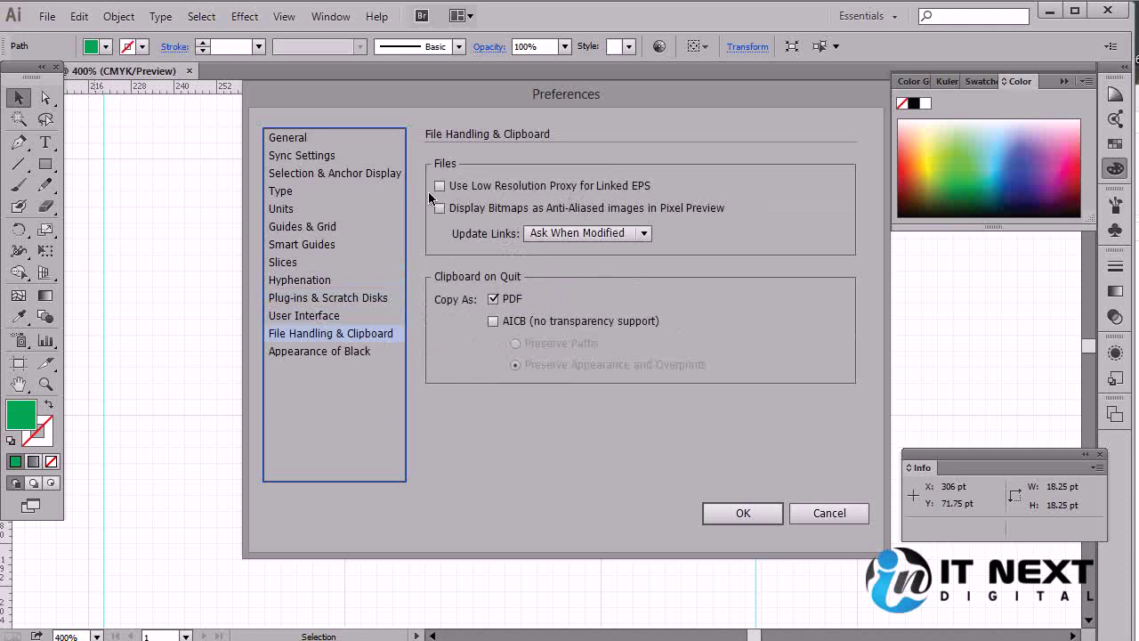
{"action": "left_click", "coordinate": [481, 196]}
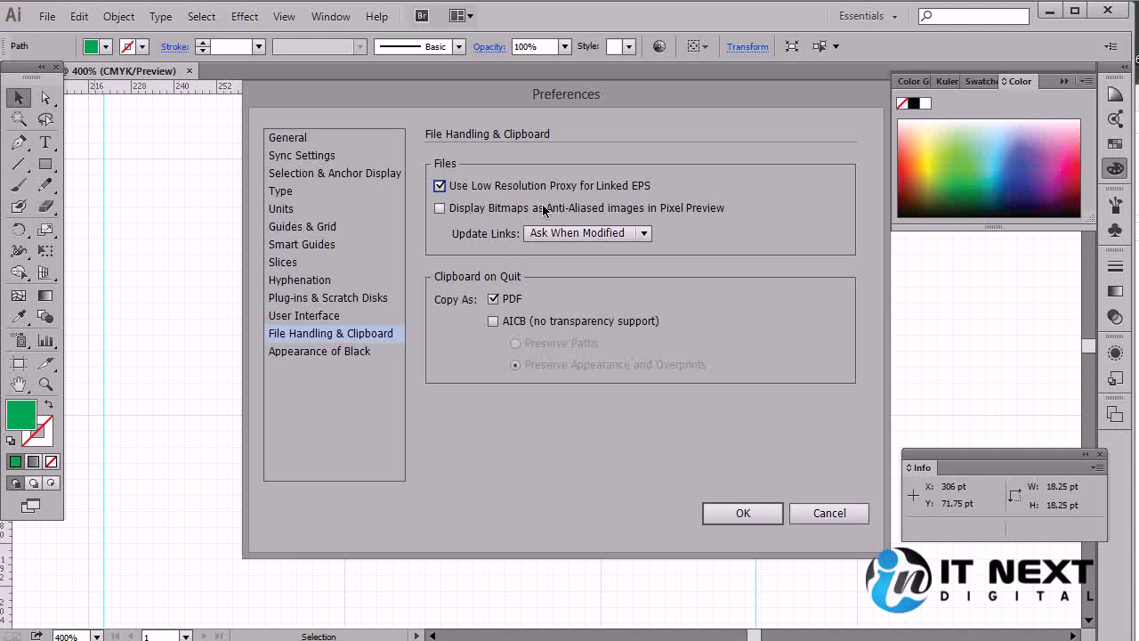
- Review the Appearance of Black page and confirm the preferences with OK
{"action": "left_click", "coordinate": [343, 356]}
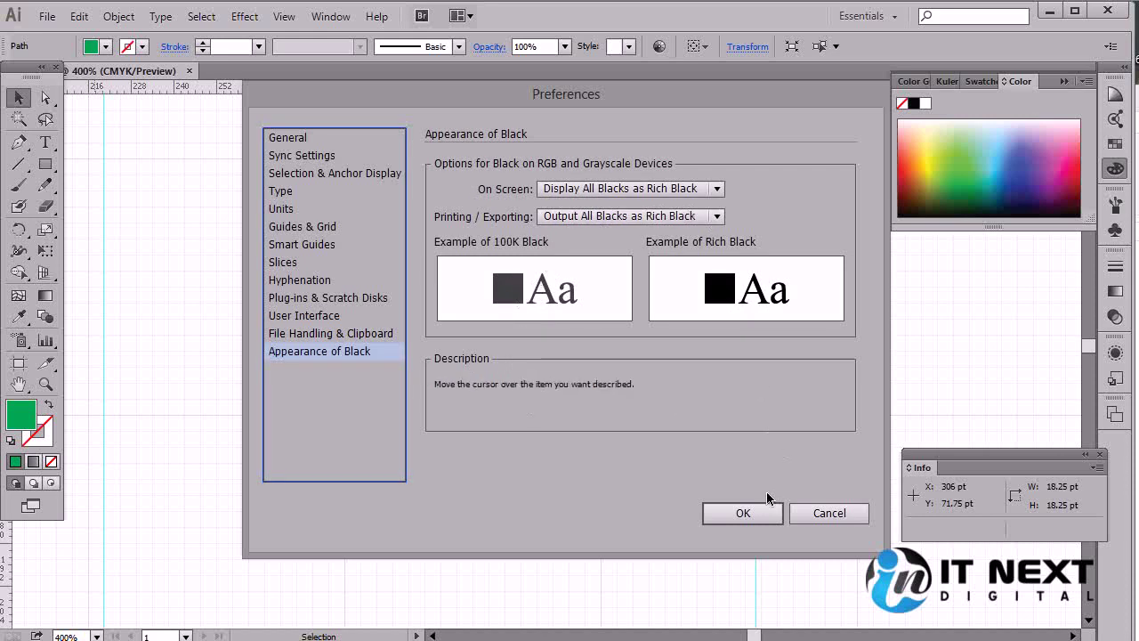
{"action": "left_click", "coordinate": [741, 512]}
{"action": "left_click", "coordinate": [79, 16]}
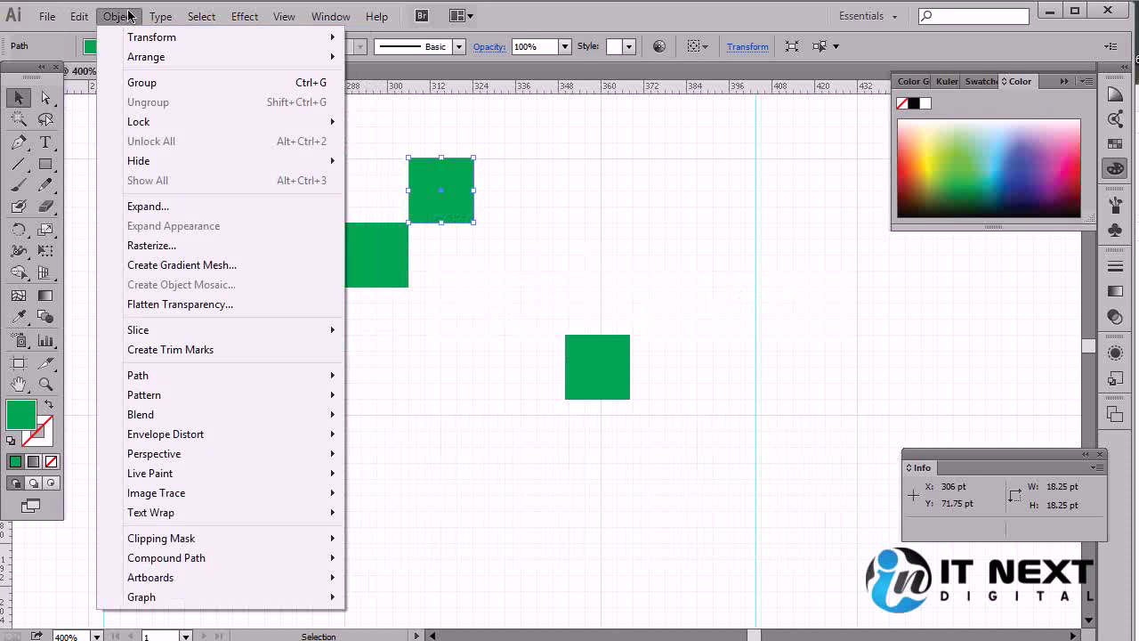
{"action": "mouse_move", "coordinate": [152, 37]}
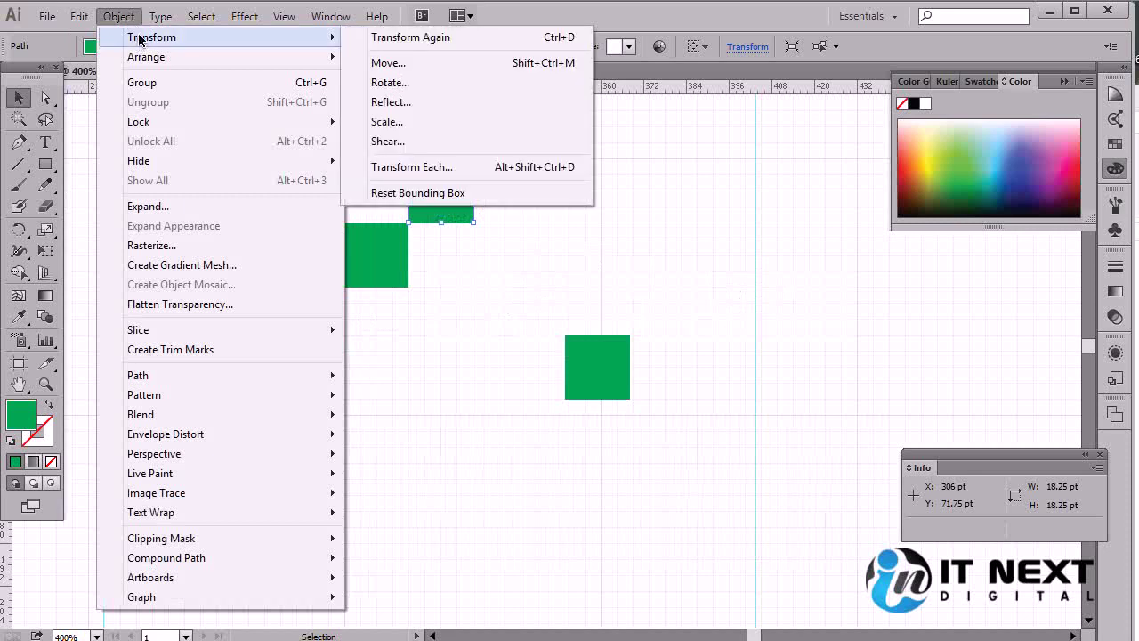
- Repeat the last transformation on the square and bring up its Move dialog
{"action": "left_click", "coordinate": [538, 40]}
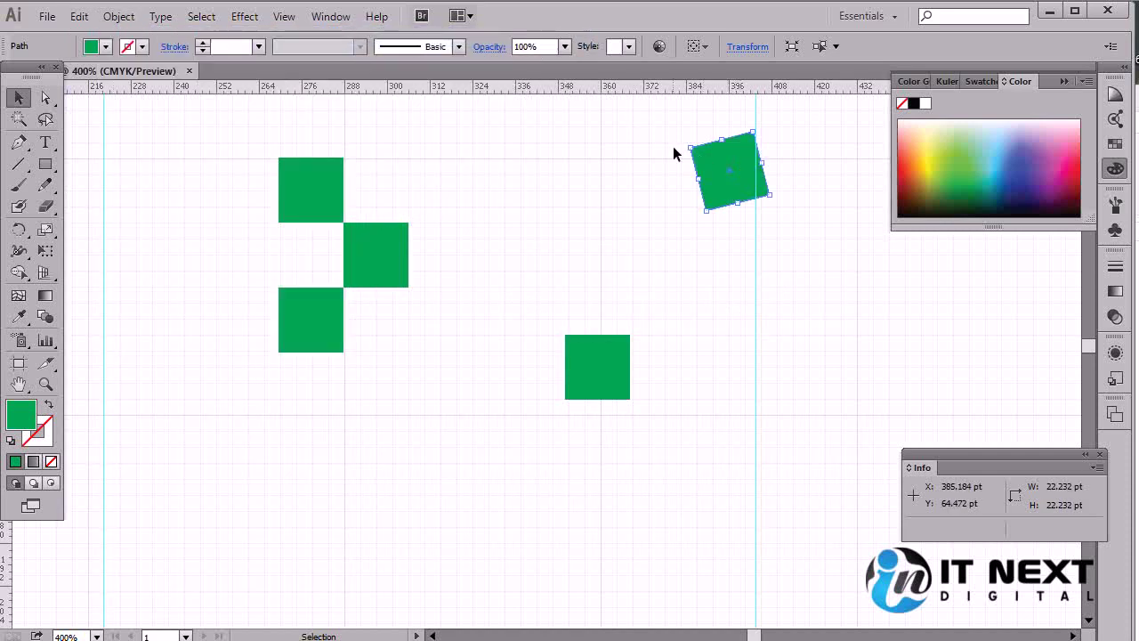
{"action": "left_click", "coordinate": [118, 16]}
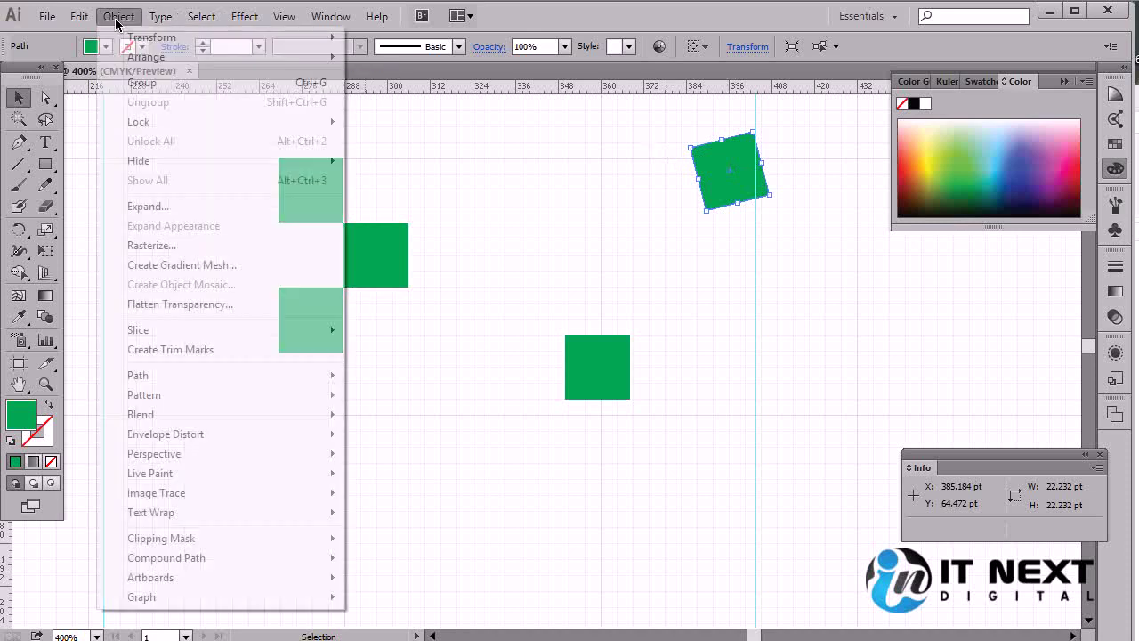
{"action": "mouse_move", "coordinate": [151, 37]}
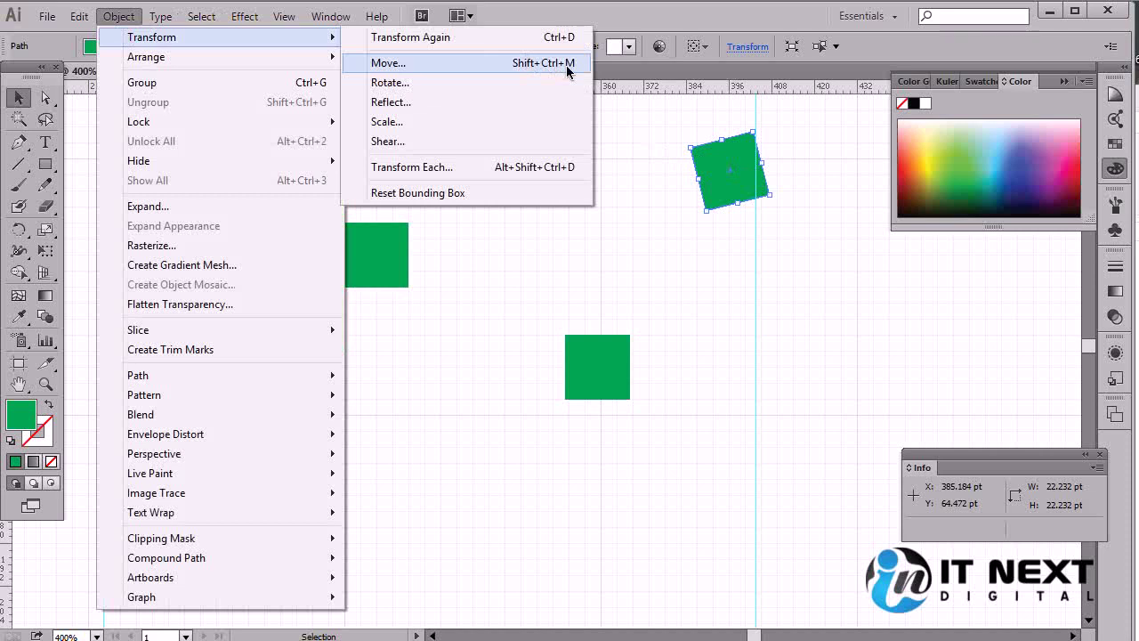
{"action": "left_click", "coordinate": [566, 65]}
{"action": "left_click_drag", "start_coordinate": [592, 146], "coordinate": [773, 195]}
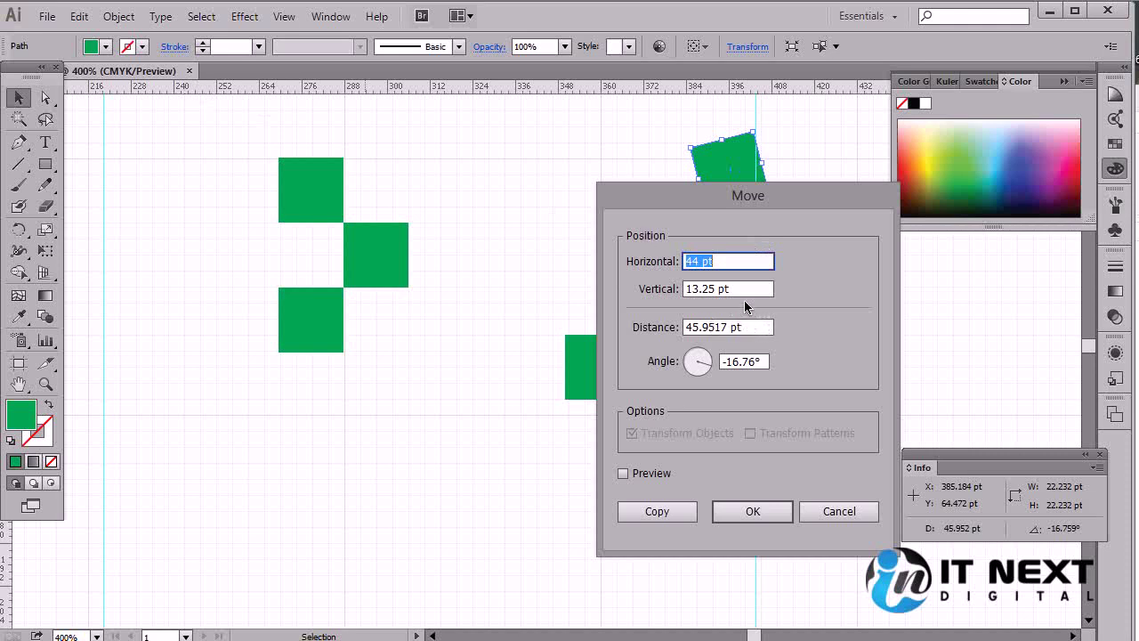
- Try a -50 pt horizontal offset and 100 pt distance with Preview enabled
{"action": "key", "text": "BackSpace"}
{"action": "type", "text": "-50"}
{"action": "key", "text": "Tab"}
{"action": "left_click_drag", "start_coordinate": [785, 185], "coordinate": [1016, 206]}
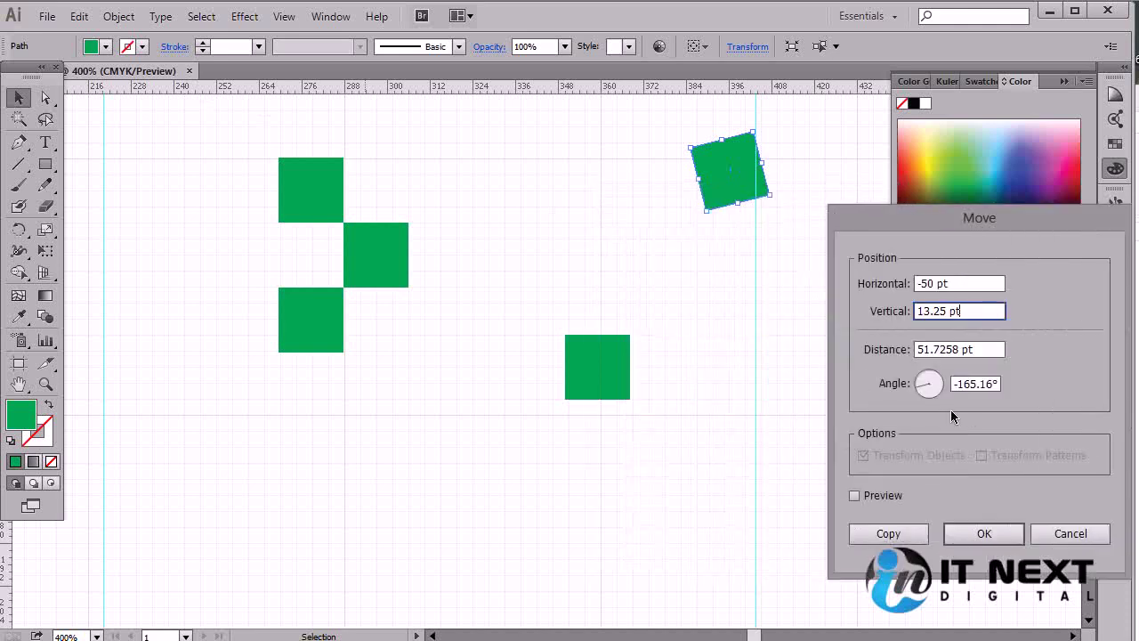
{"action": "left_click", "coordinate": [879, 495]}
{"action": "mouse_move", "coordinate": [921, 380]}
{"action": "left_mouse_down"}
{"action": "mouse_move", "coordinate": [941, 384]}
{"action": "mouse_move", "coordinate": [925, 397]}
{"action": "left_mouse_up"}
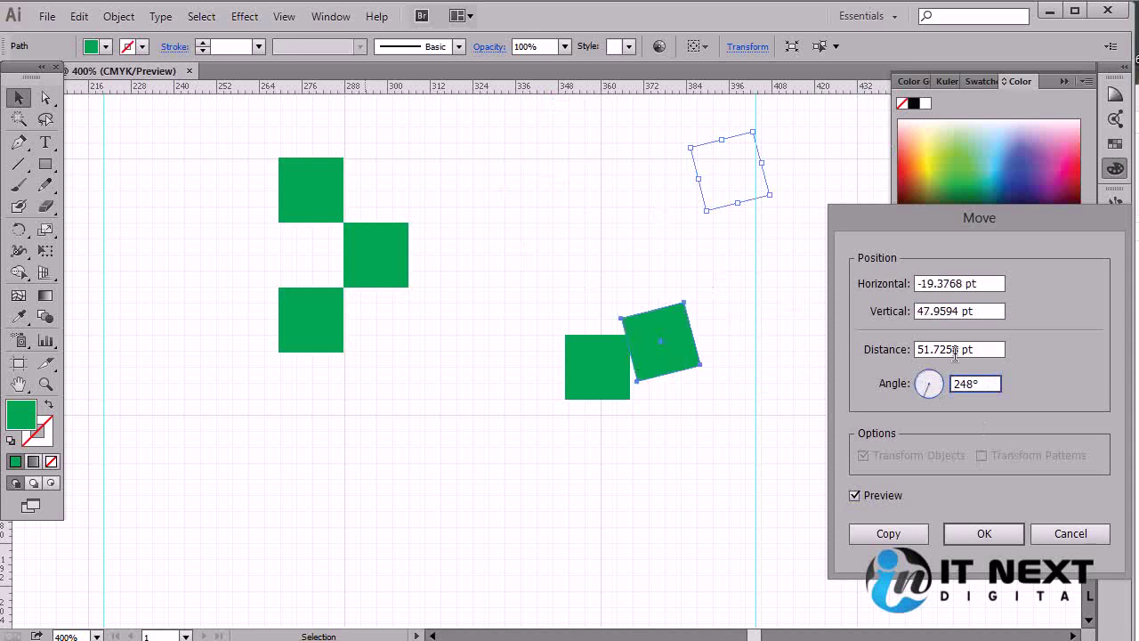
{"action": "left_click_drag", "start_coordinate": [996, 350], "coordinate": [908, 354]}
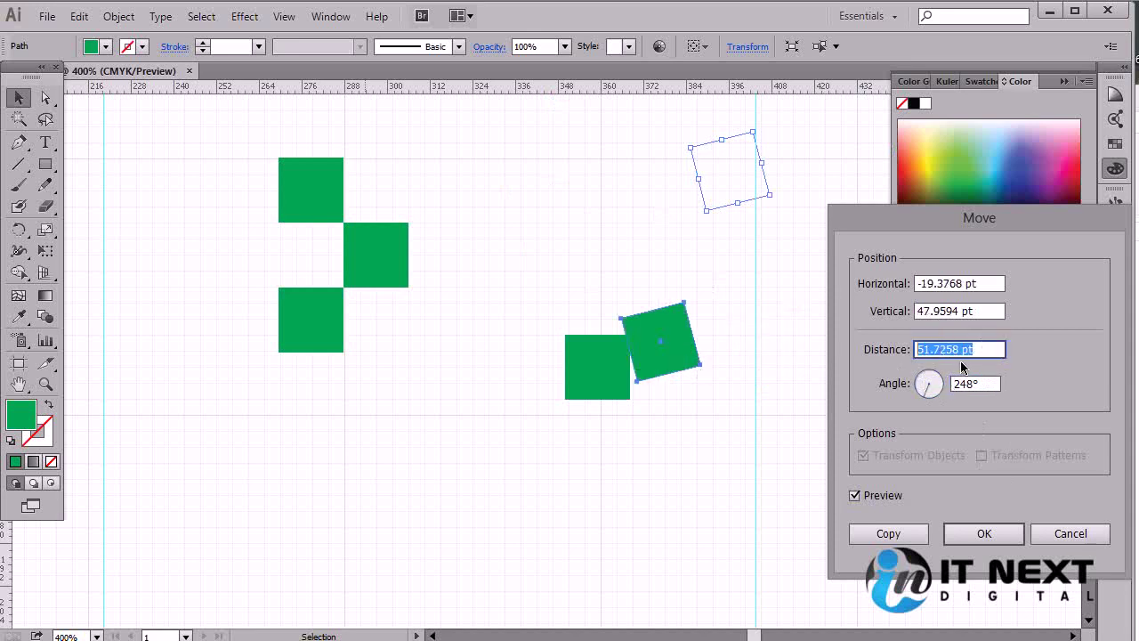
{"action": "type", "text": "100"}
{"action": "left_click", "coordinate": [959, 313]}
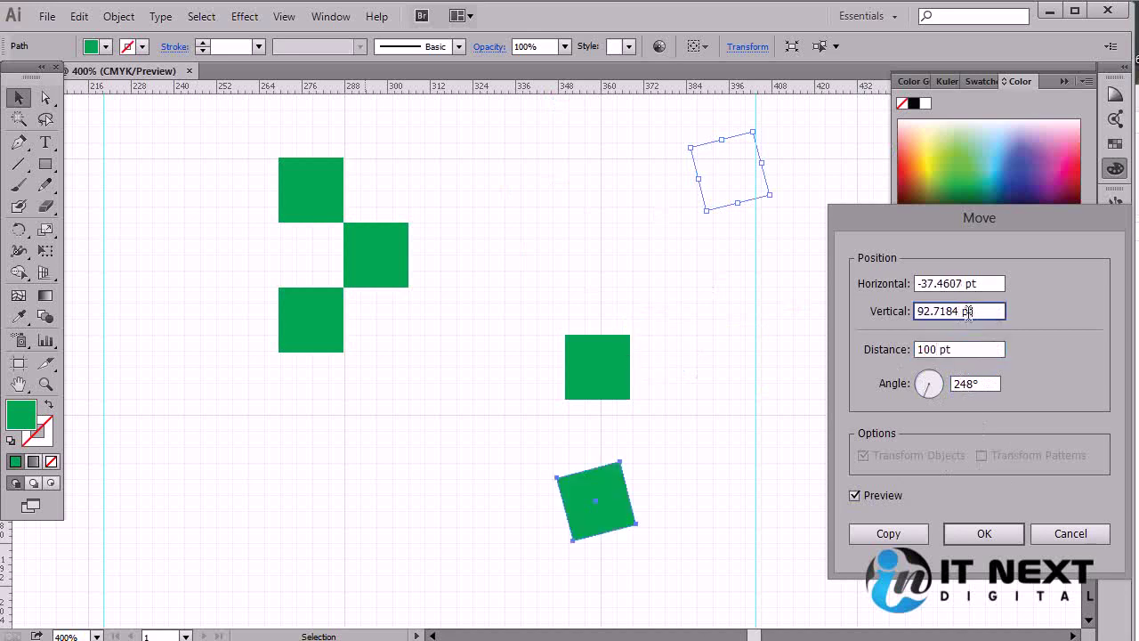
- Enter 5 pt vertical and 50 pt horizontal, set angle 189°, and place a copy
{"action": "left_click_drag", "start_coordinate": [1000, 313], "coordinate": [845, 318]}
{"action": "type", "text": "5"}
{"action": "left_click_drag", "start_coordinate": [997, 283], "coordinate": [777, 285]}
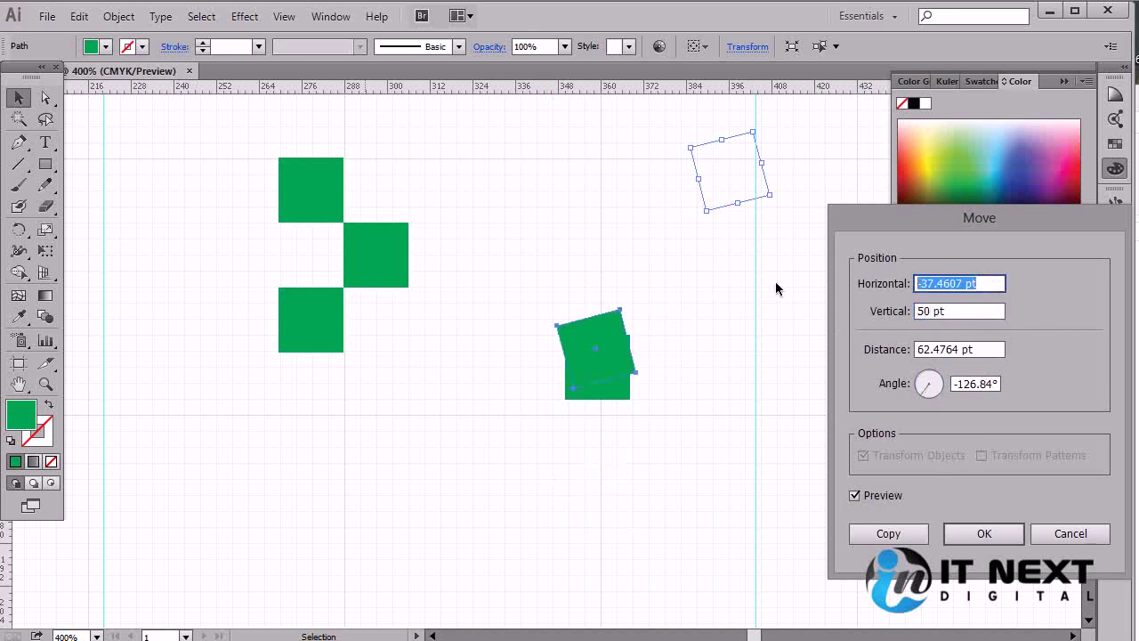
{"action": "type", "text": "50"}
{"action": "key", "text": "Tab"}
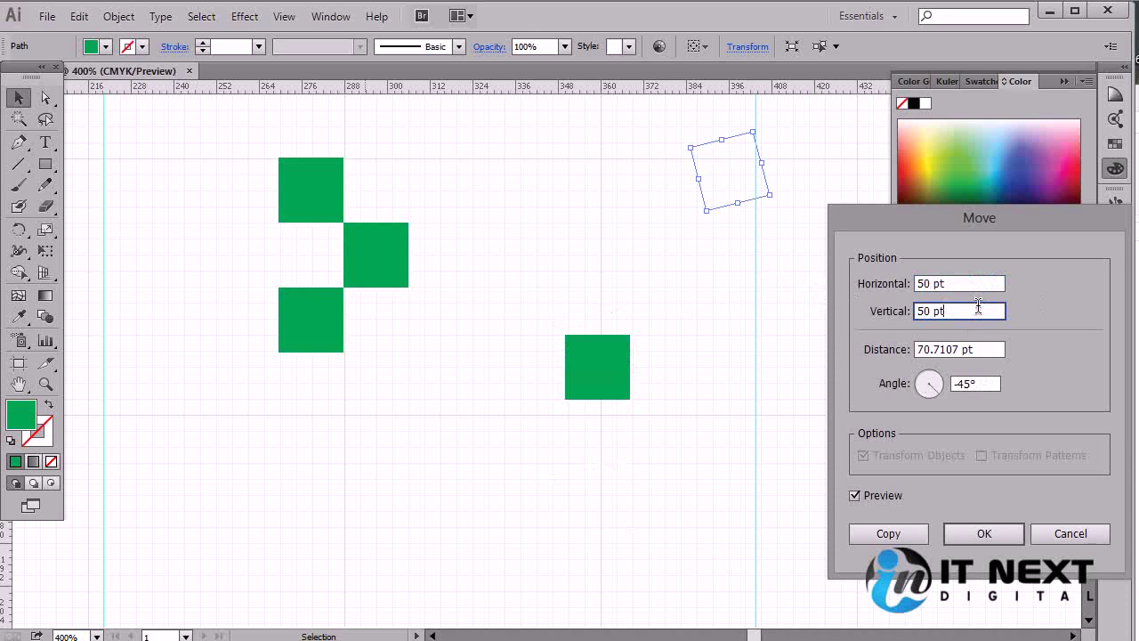
{"action": "left_click", "coordinate": [930, 389]}
{"action": "left_click_drag", "start_coordinate": [931, 389], "coordinate": [922, 392]}
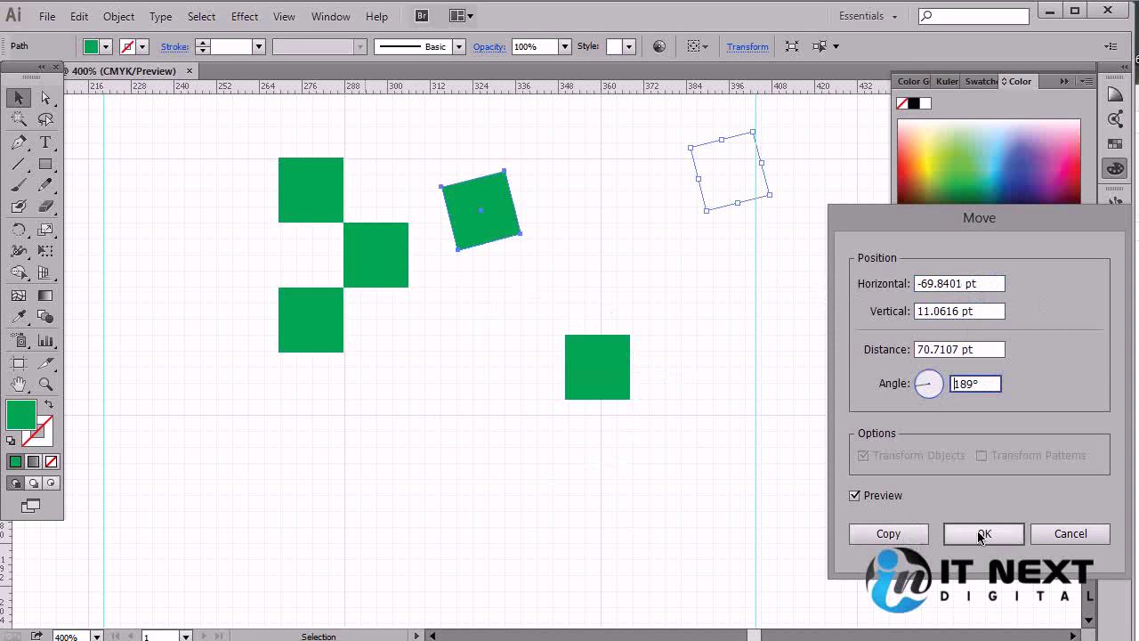
{"action": "left_click", "coordinate": [888, 533]}
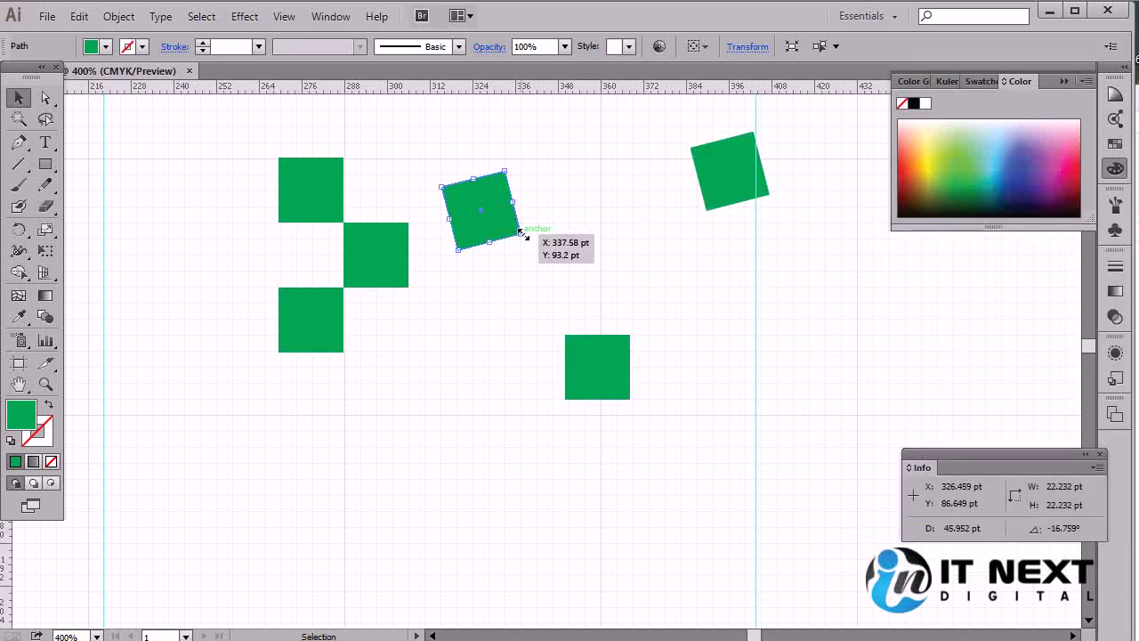